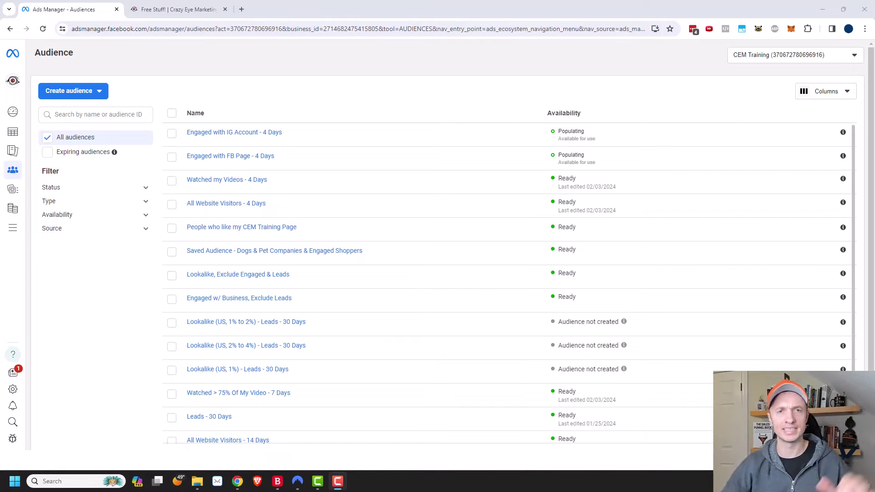
# Look over the existing custom and lookalike audiences on the Audiences page.
pyautogui.moveTo(244, 201)
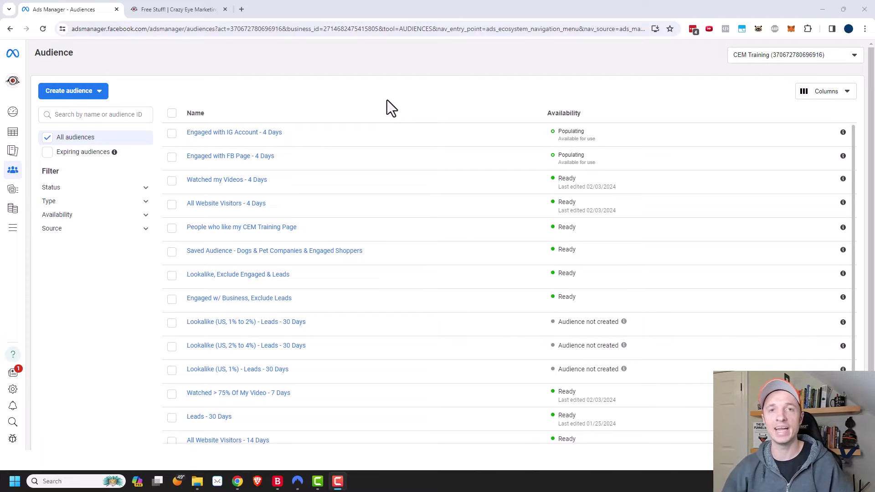
# Start a new website custom audience.
pyautogui.click(71, 91)
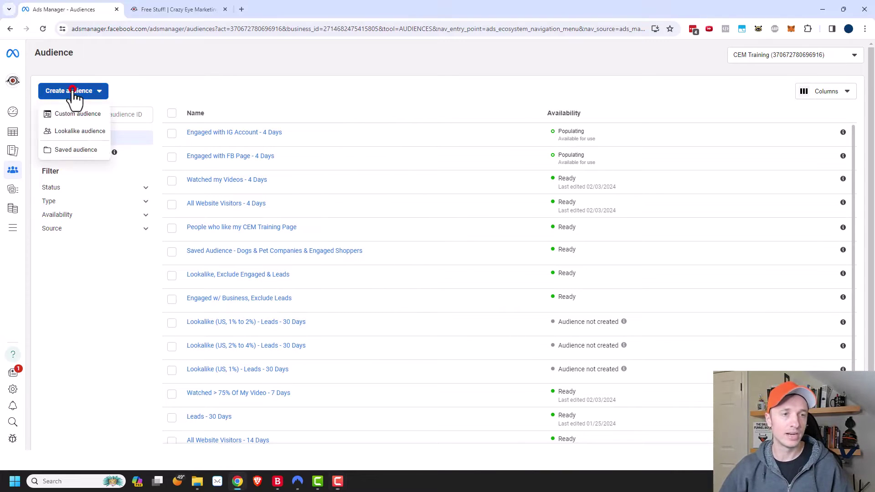
pyautogui.click(87, 115)
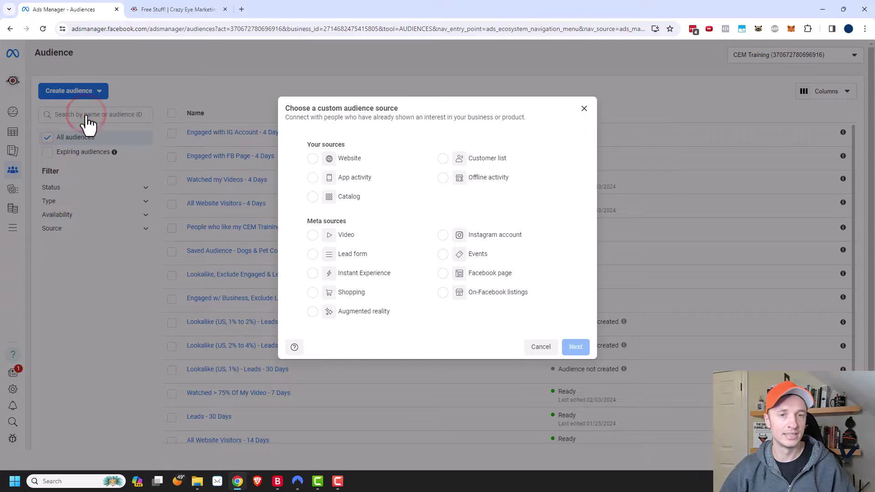
pyautogui.click(313, 159)
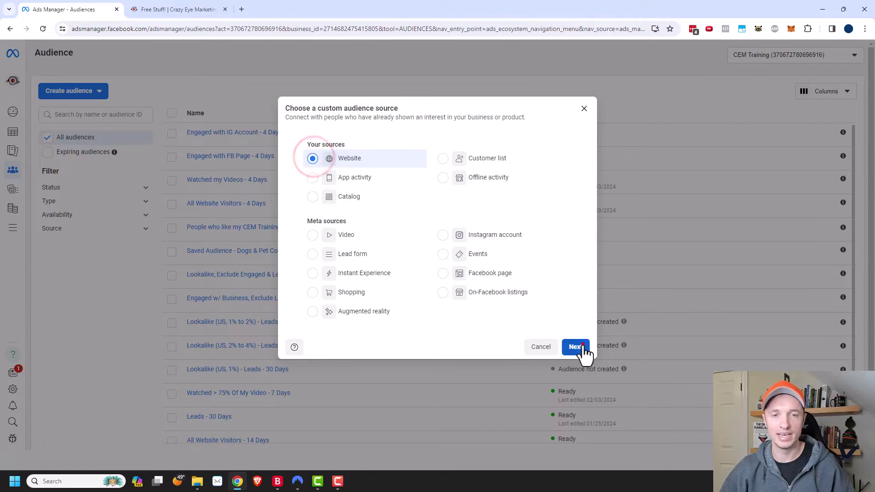
pyautogui.click(578, 347)
# Set retention to 8 days, name it 'All Website Visitors - 8 Days', and create it.
pyautogui.moveTo(366, 220); pyautogui.dragTo(325, 227)
pyautogui.write('8')
pyautogui.click(400, 304)
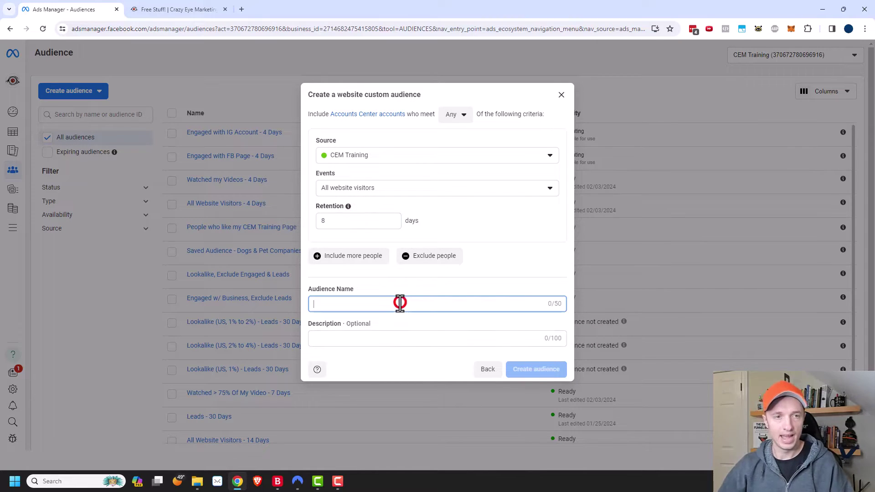
pyautogui.write('All Website')
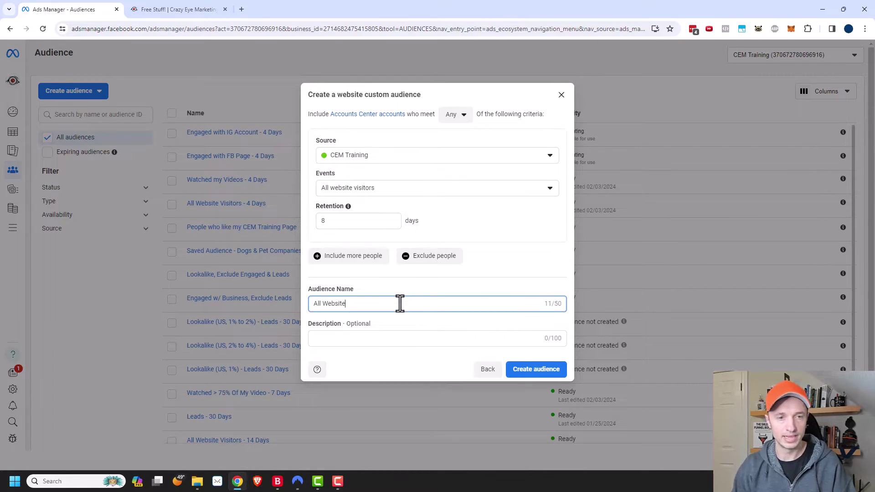
pyautogui.write(' Visitors - 8 Da')
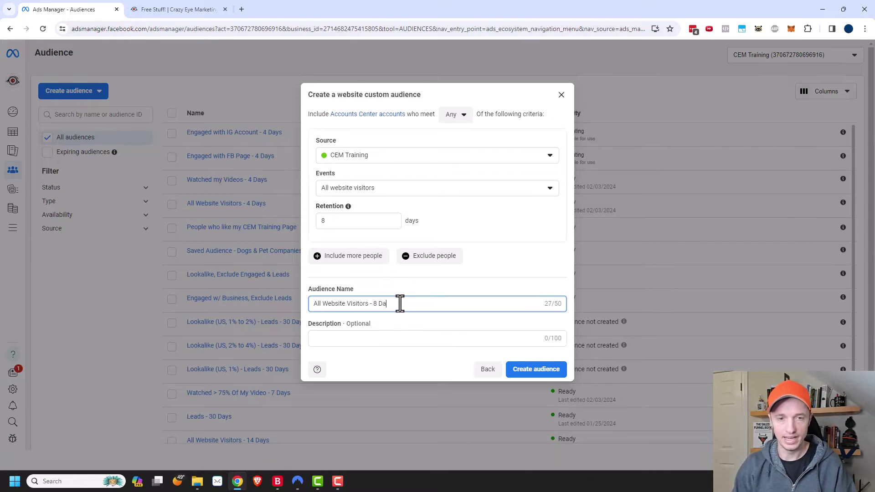
pyautogui.write('ys')
pyautogui.click(547, 370)
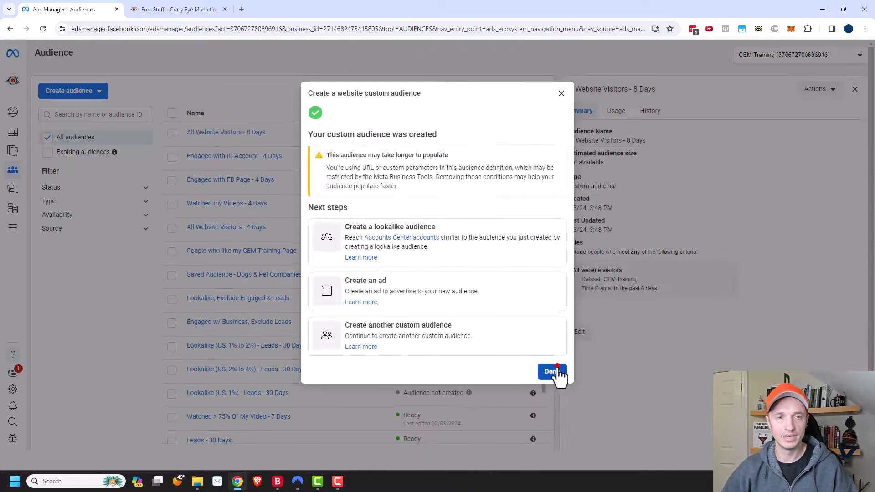
pyautogui.click(553, 371)
pyautogui.click(77, 91)
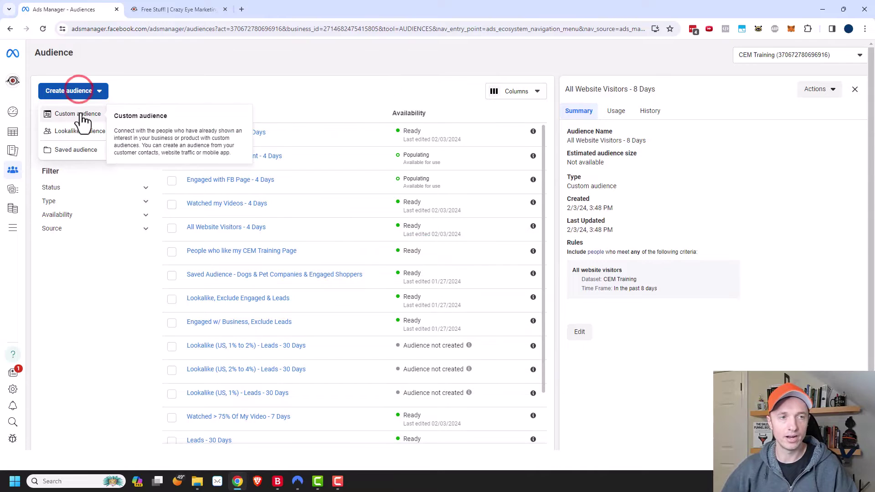
# Start a video custom audience of ThruPlay viewers of the Untitled Video.
pyautogui.click(80, 115)
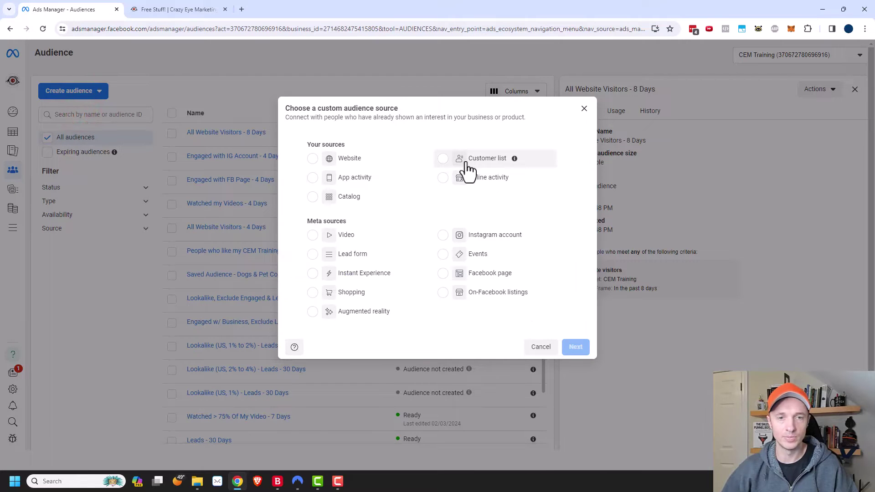
pyautogui.click(310, 236)
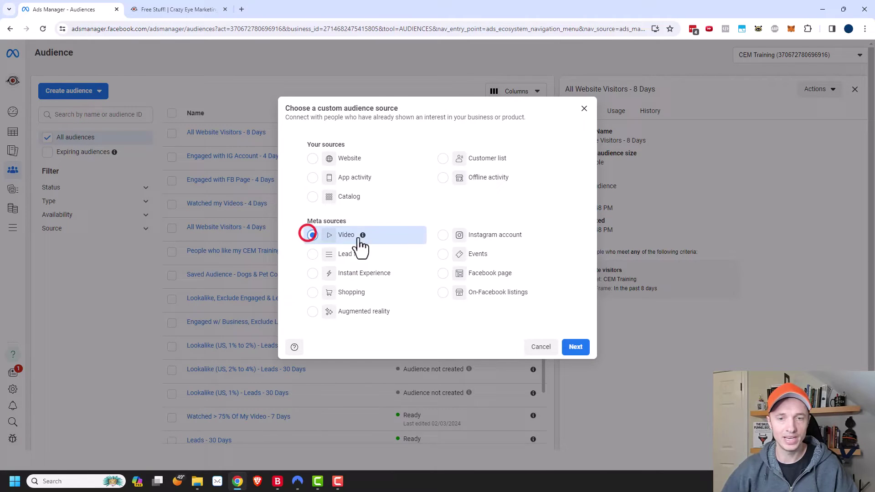
pyautogui.click(576, 347)
pyautogui.click(377, 172)
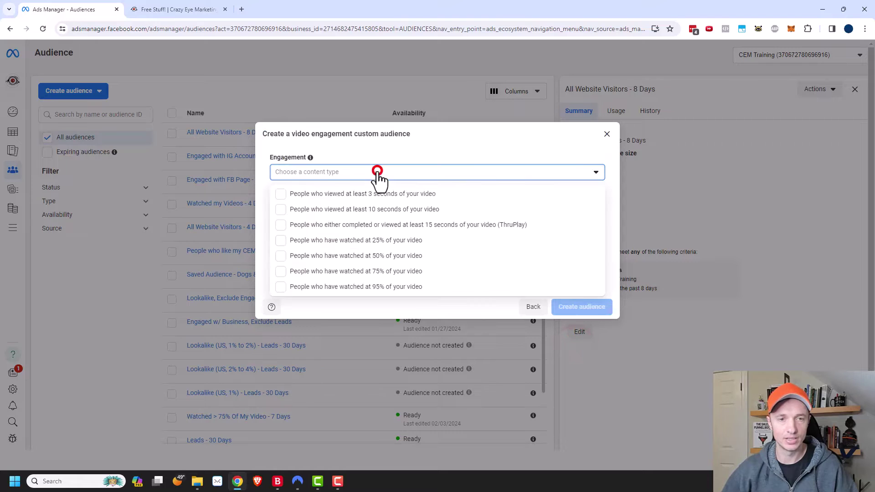
pyautogui.click(399, 225)
pyautogui.click(561, 168)
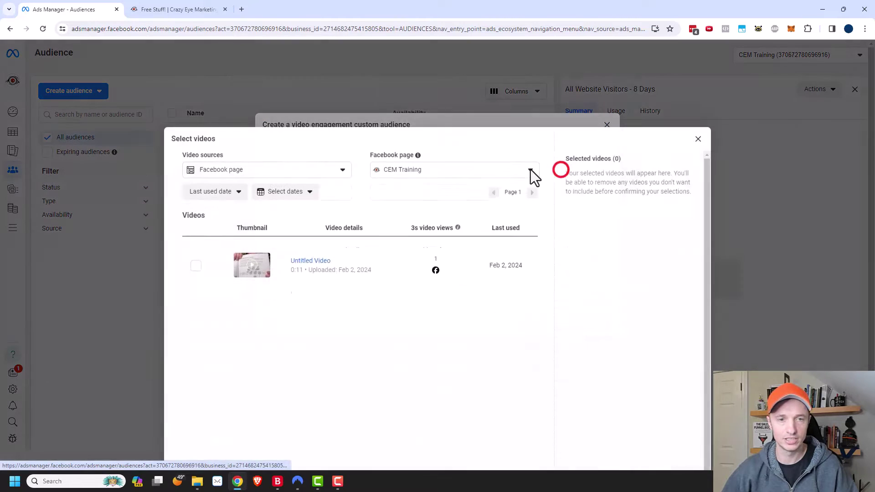
pyautogui.click(196, 196)
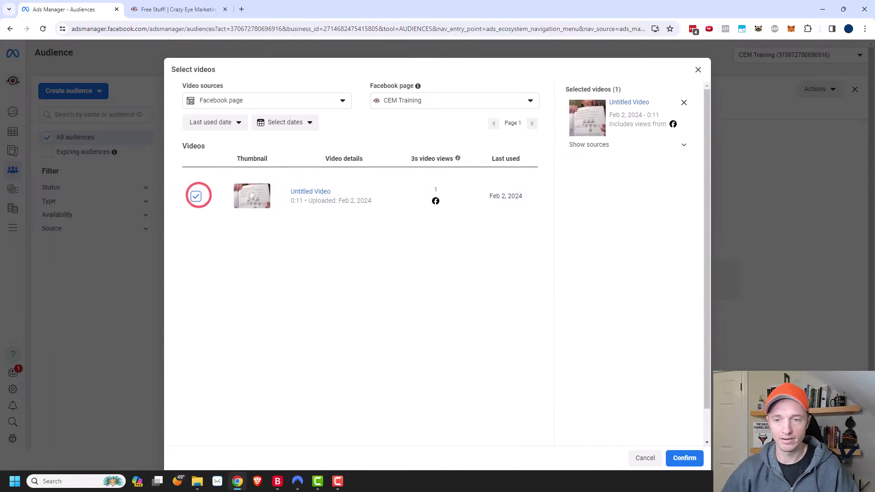
pyautogui.click(684, 459)
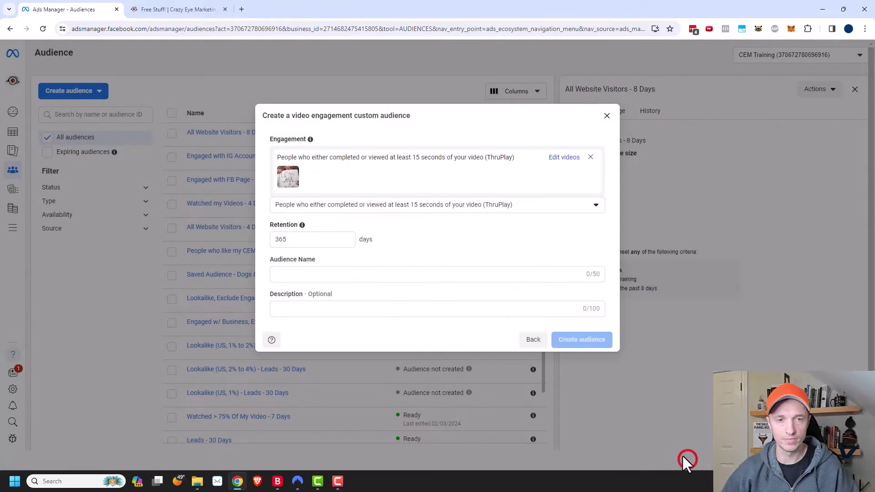
# Set retention to 8 days, name it 'Watched my Videos - 8 Days', and create it.
pyautogui.doubleClick(328, 240)
pyautogui.write('8')
pyautogui.press('Tab')
pyautogui.write('Watched my Videos - 8 Days')
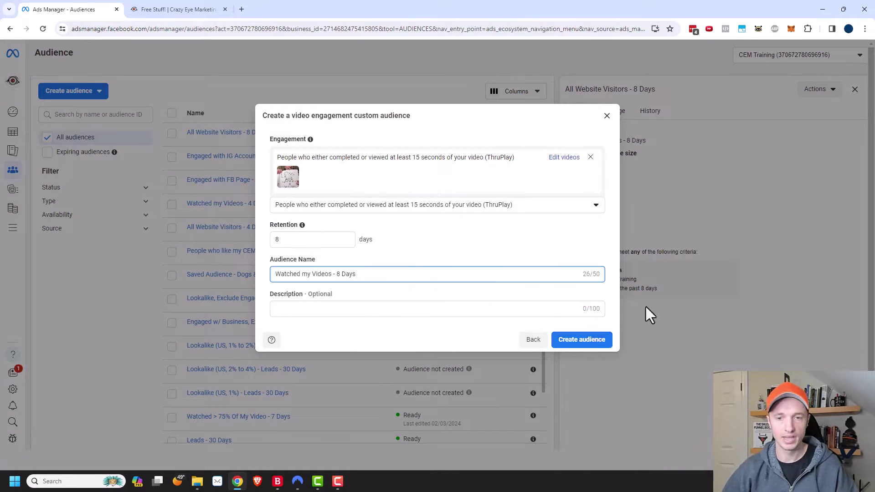
pyautogui.click(593, 353)
pyautogui.click(552, 360)
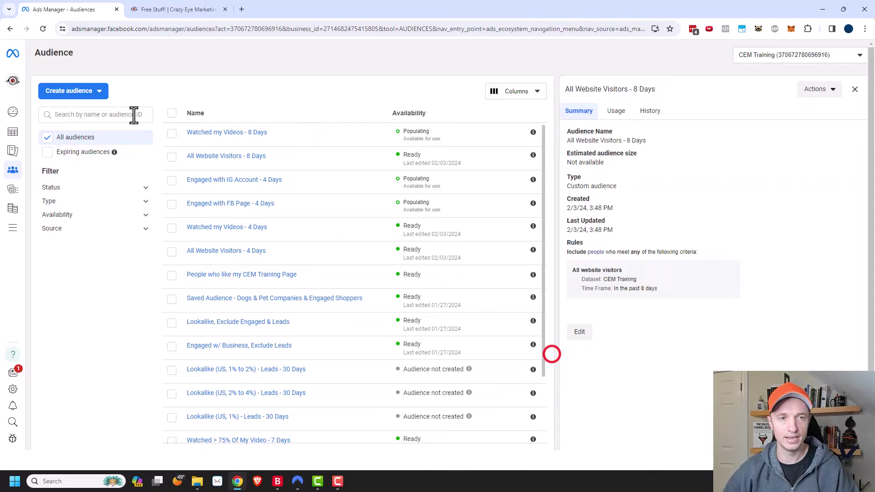
# Build a Facebook page engagement audience with 8-day retention named 'Engaged with FB Page - 8 Days'.
pyautogui.click(100, 91)
pyautogui.click(95, 113)
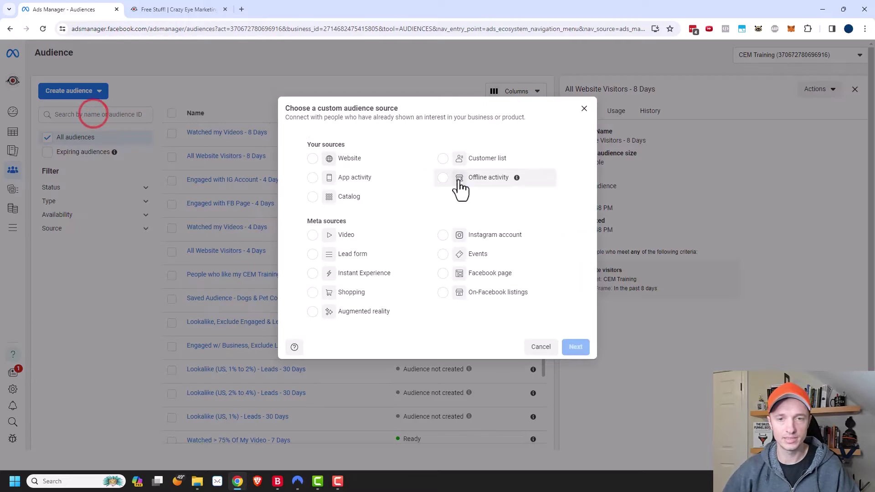
pyautogui.click(466, 274)
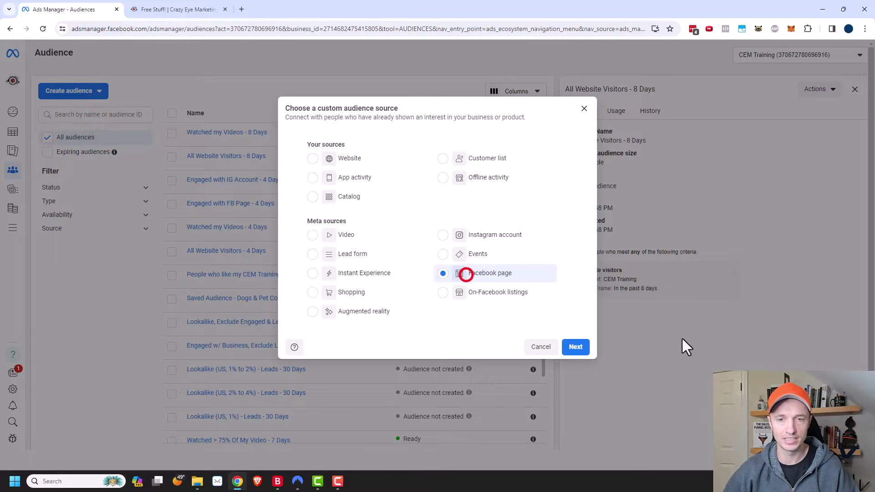
pyautogui.click(575, 349)
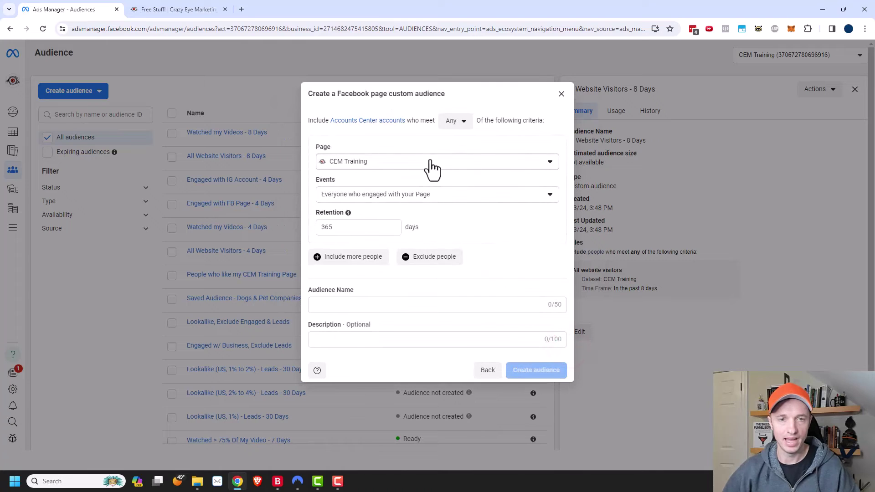
pyautogui.doubleClick(357, 227)
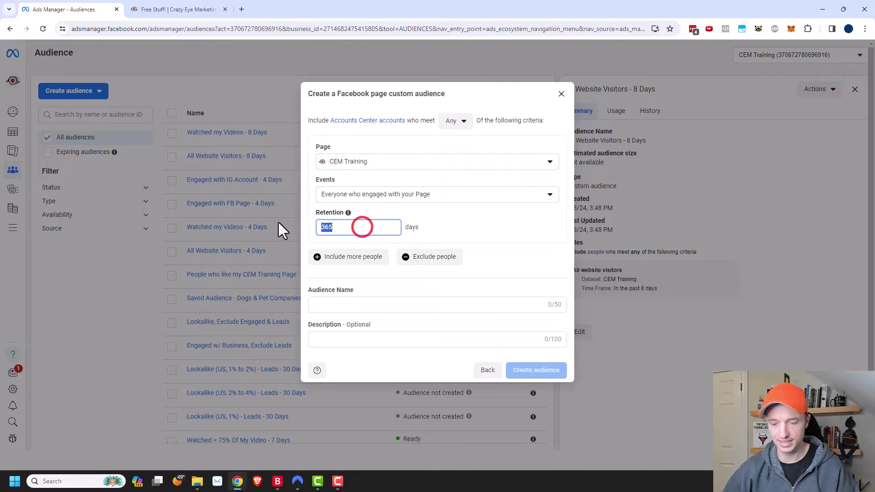
pyautogui.write('8')
pyautogui.click(429, 303)
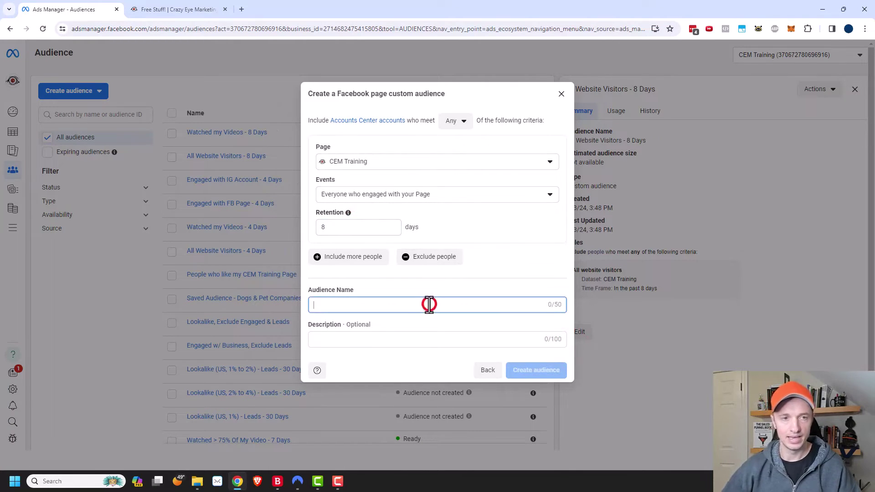
pyautogui.write('Engaged with FB Page - 8 Days')
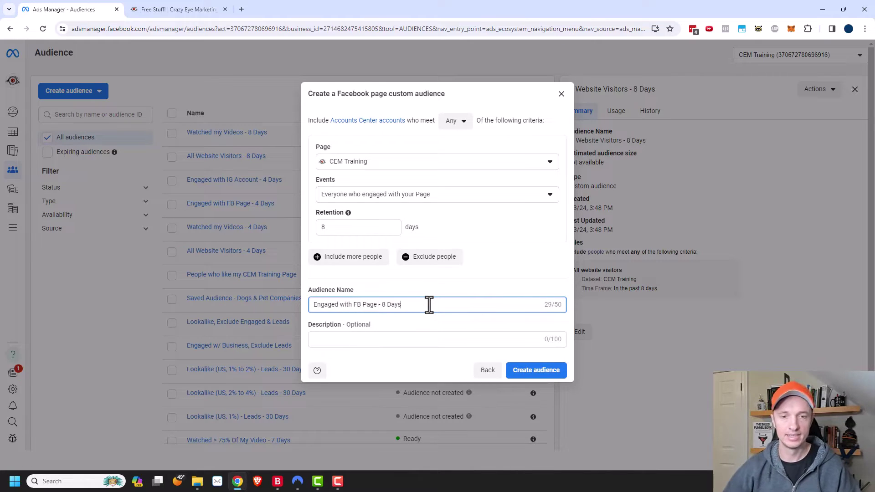
pyautogui.click(556, 372)
# Start a new Instagram account custom audience.
pyautogui.click(552, 360)
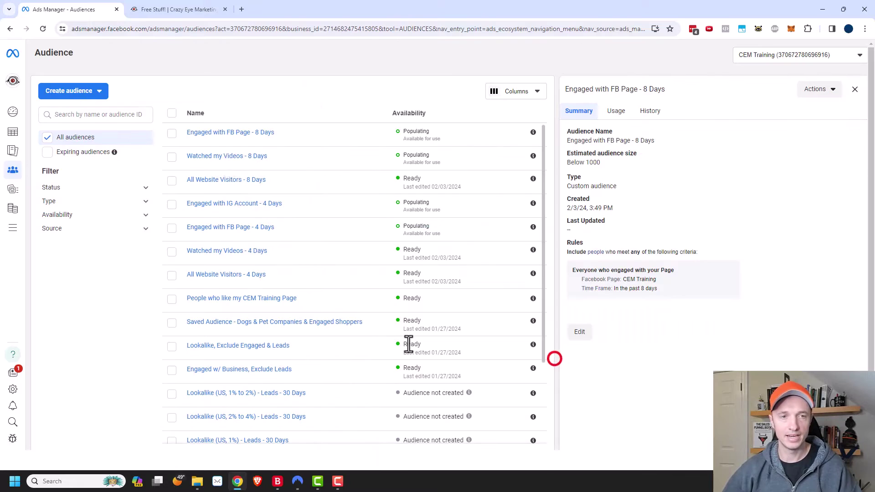
pyautogui.click(80, 93)
pyautogui.click(80, 115)
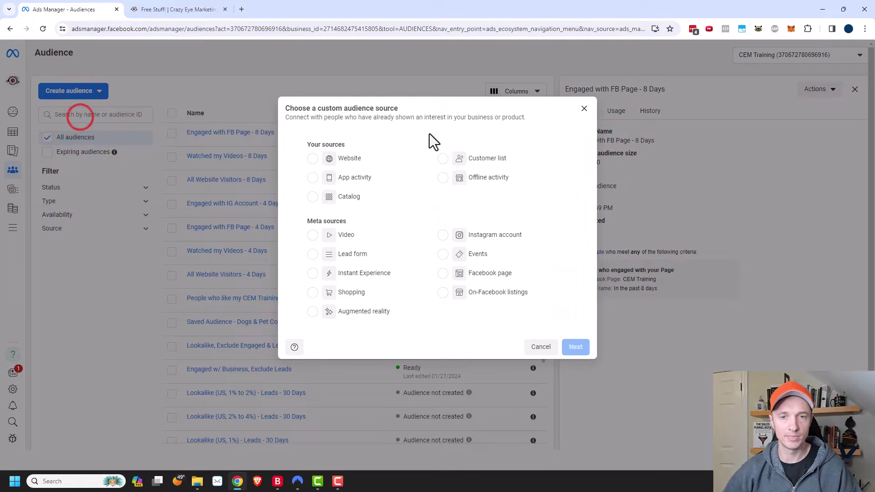
pyautogui.click(489, 234)
pyautogui.click(576, 348)
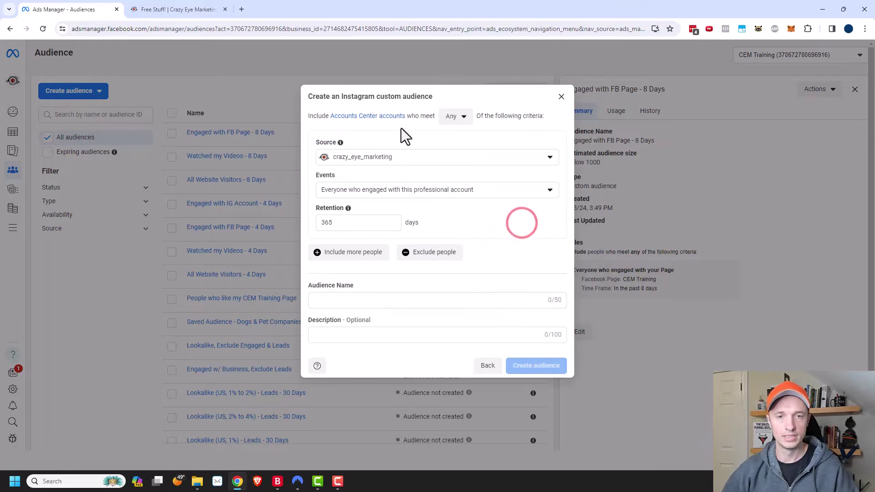
# Set 8-day retention, name it 'Engaged with IG Account - 8 Days', and create it.
pyautogui.doubleClick(346, 223)
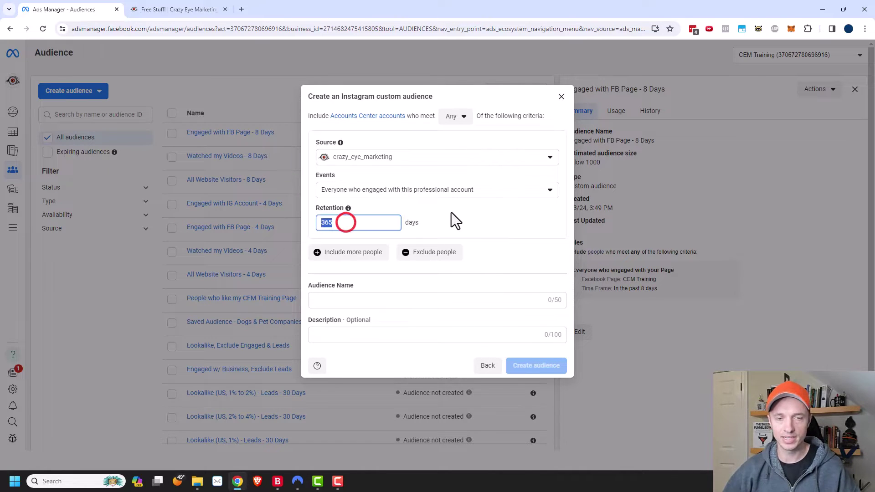
pyautogui.write('8')
pyautogui.click(489, 225)
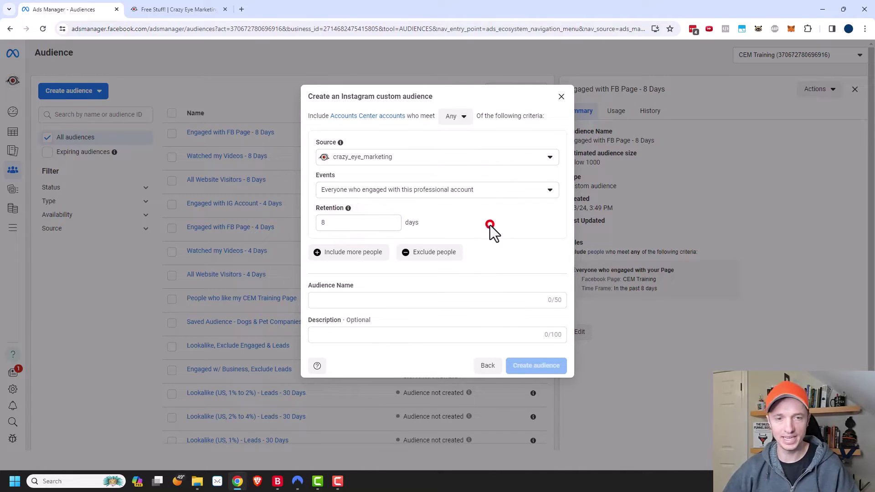
pyautogui.click(432, 297)
pyautogui.write('Engaged with IG Account - 8 Days')
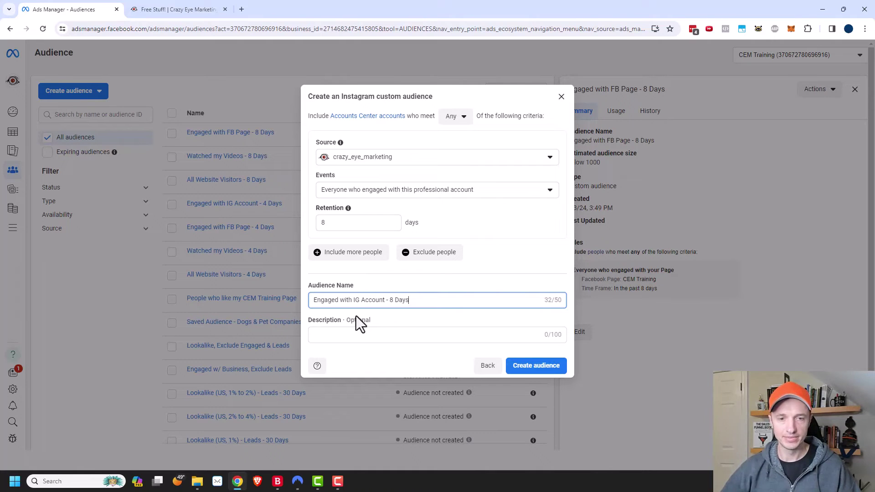
pyautogui.click(528, 367)
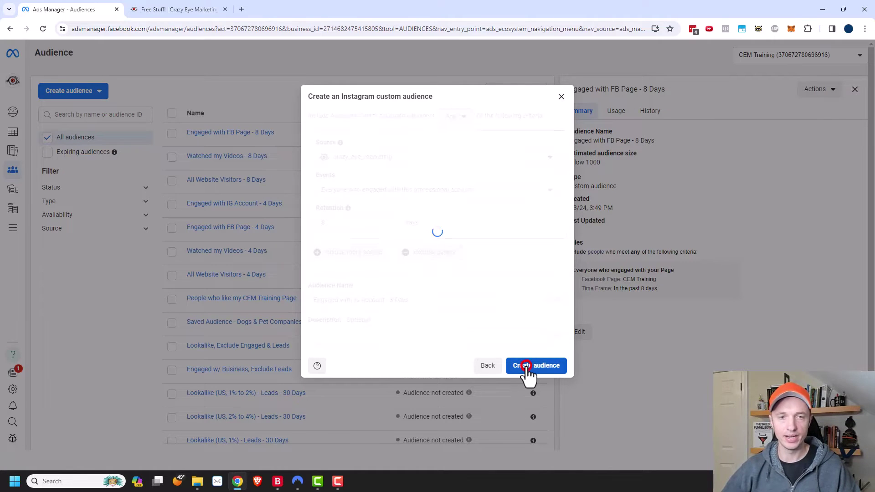
pyautogui.click(552, 359)
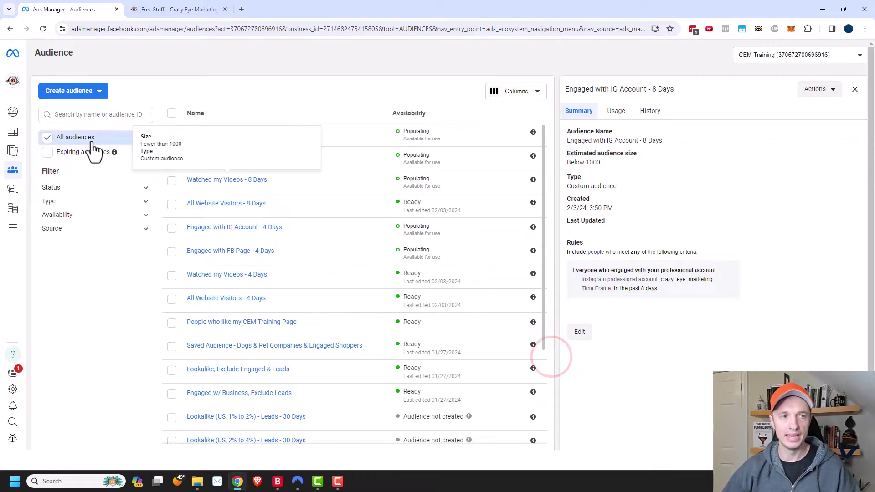
# Open the Retargeting campaign from the Campaigns list.
pyautogui.moveTo(14, 144)
pyautogui.click(41, 132)
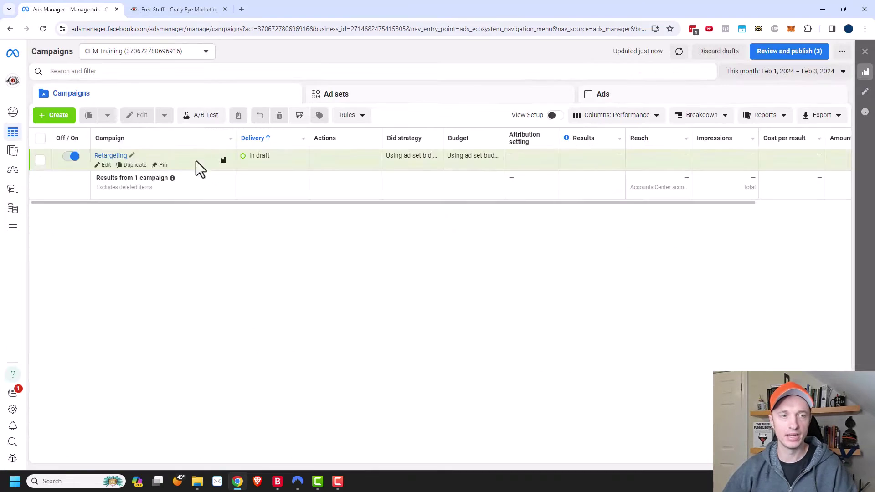
pyautogui.click(112, 158)
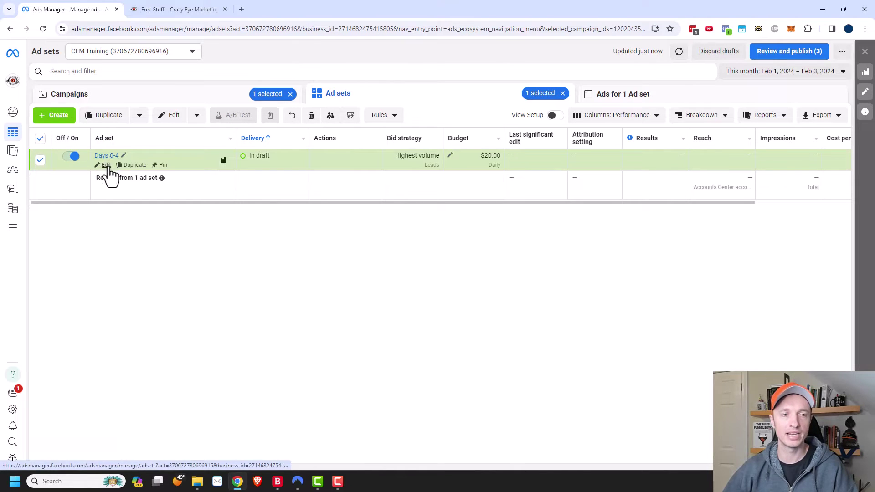
pyautogui.click(106, 165)
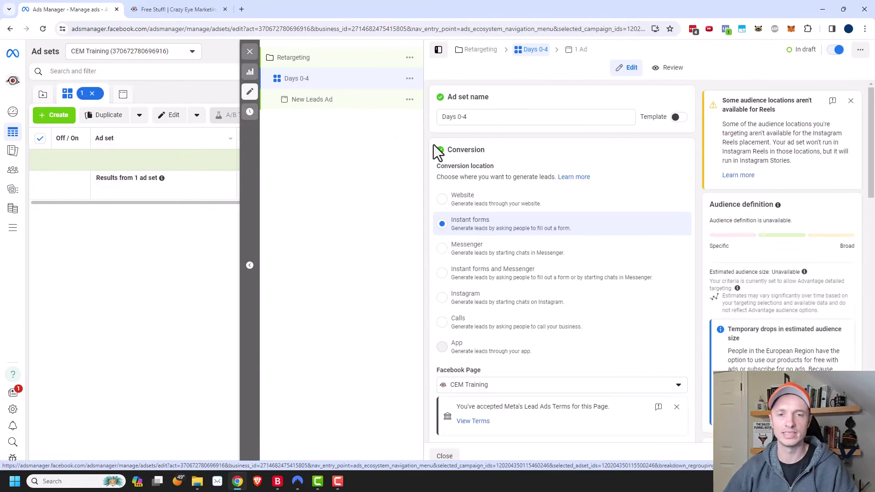
pyautogui.scroll(-10, 572, 159)
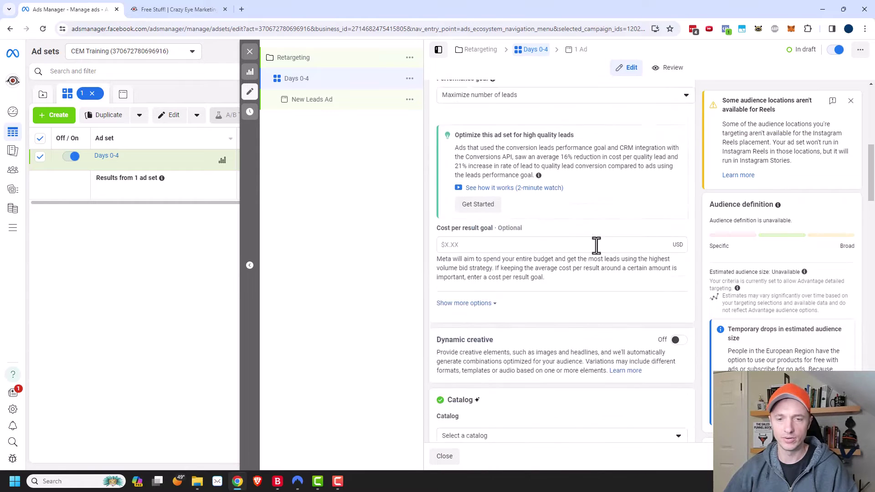
pyautogui.scroll(-12, 597, 246)
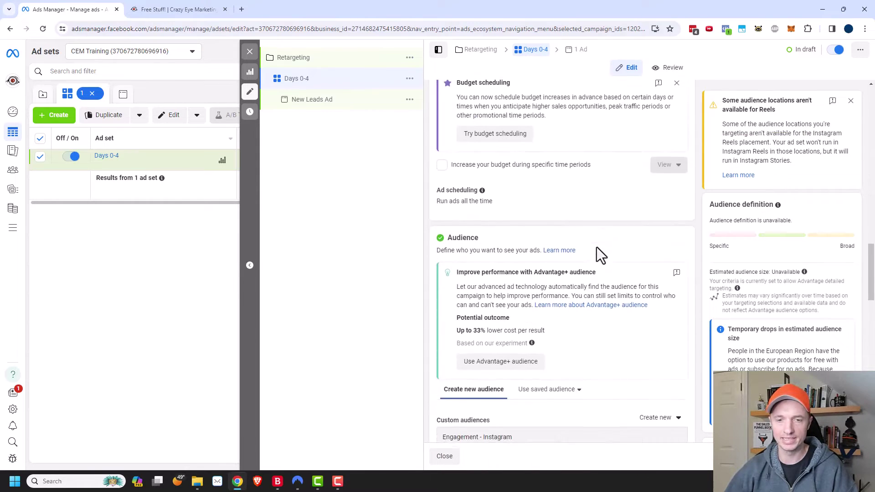
pyautogui.scroll(-4, 597, 247)
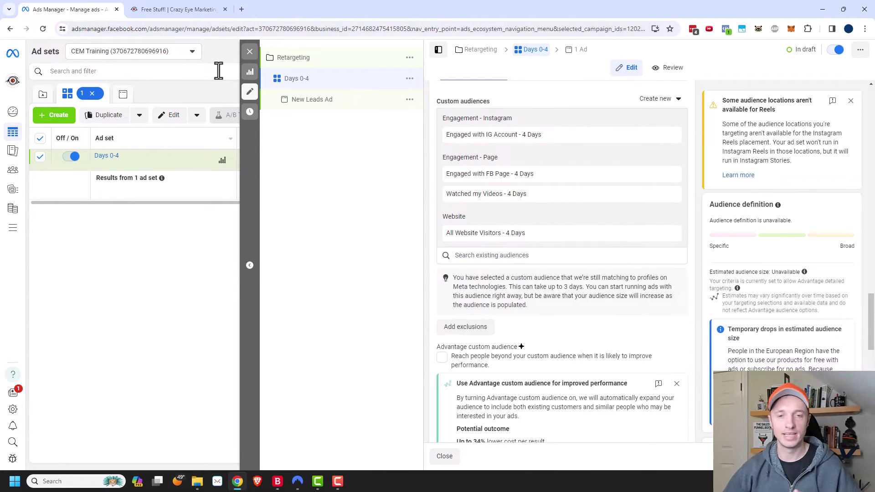
# Add a new ad set named 'Days 5-8' to the Retargeting campaign.
pyautogui.click(250, 52)
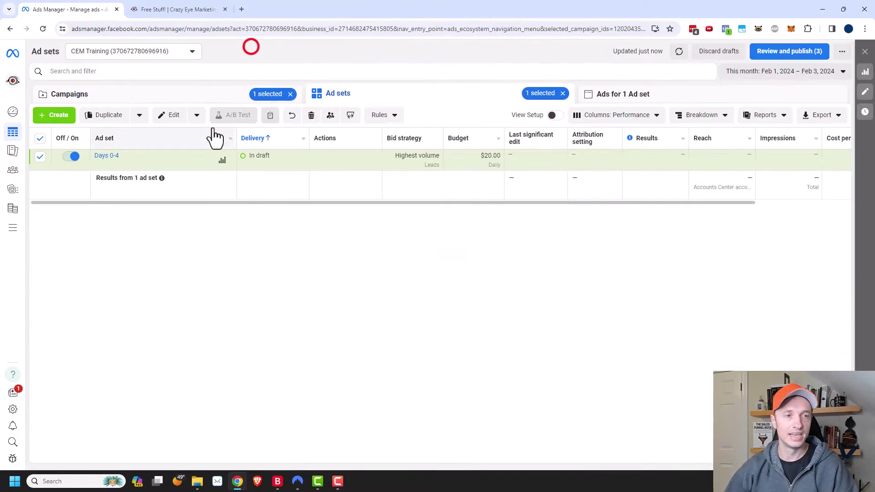
pyautogui.click(59, 118)
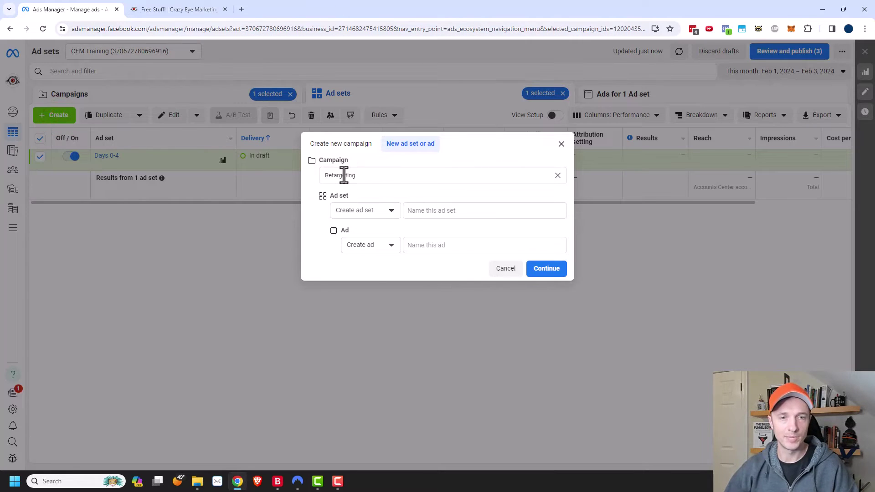
pyautogui.click(451, 212)
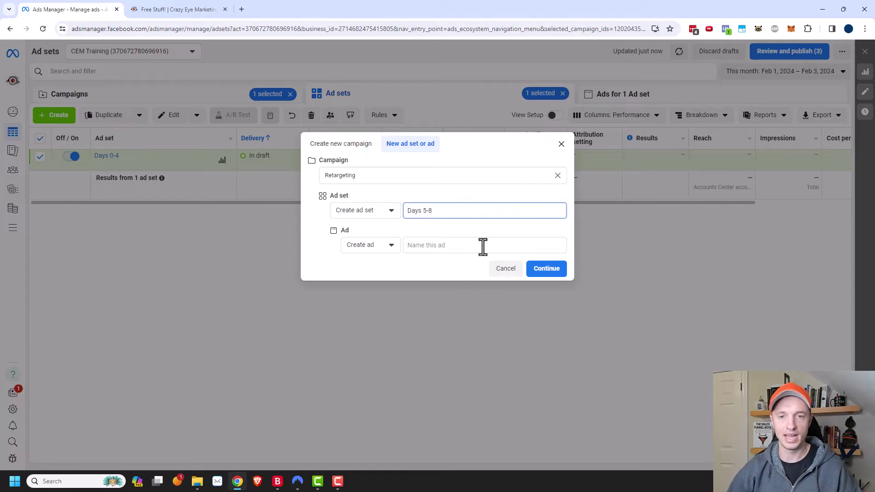
pyautogui.click(546, 268)
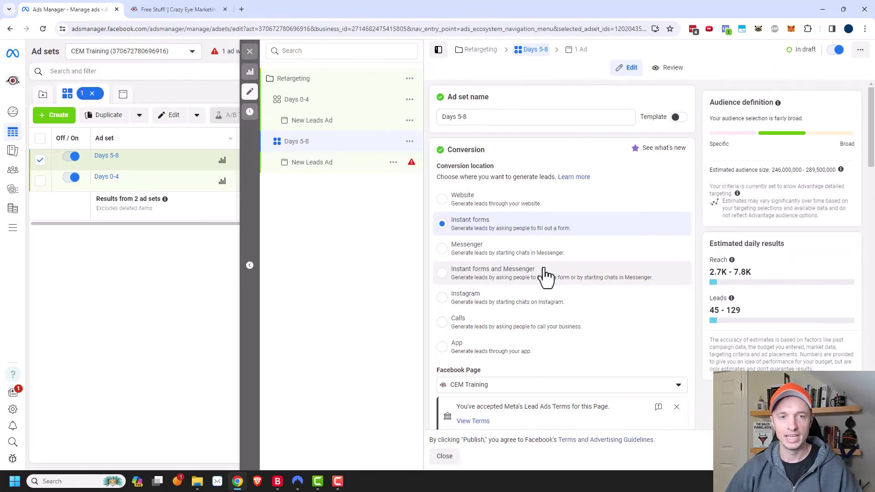
# Switch the Days 5-8 ad set back to the original audience options.
pyautogui.scroll(-8, 572, 201)
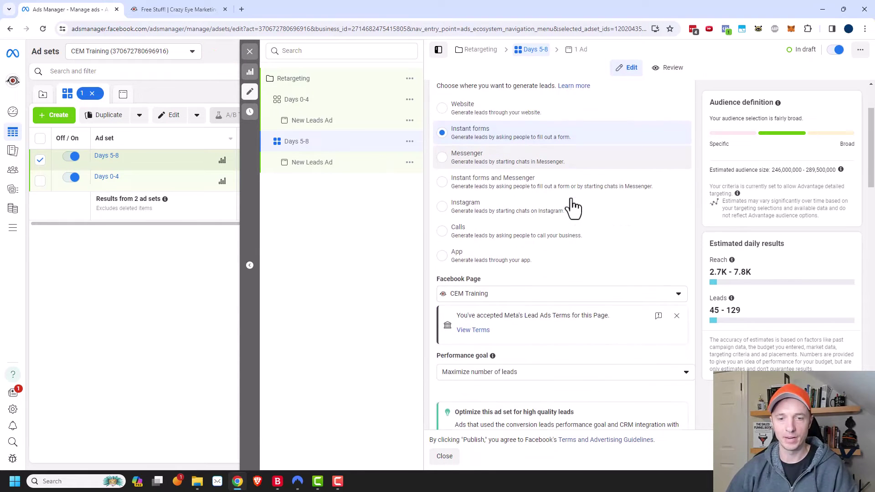
pyautogui.scroll(-10, 570, 199)
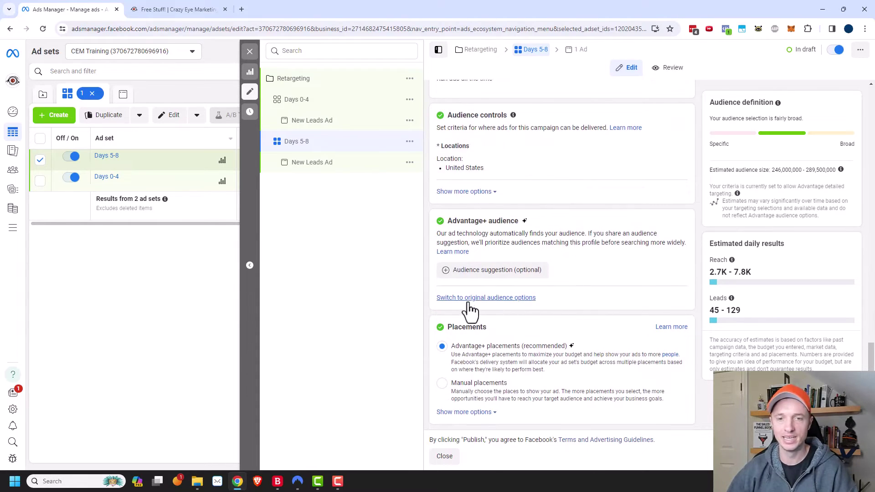
pyautogui.click(485, 299)
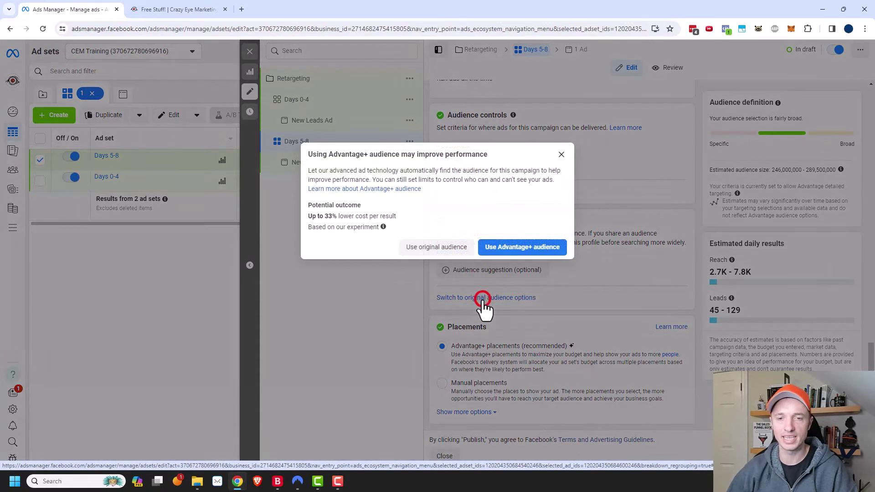
pyautogui.click(431, 248)
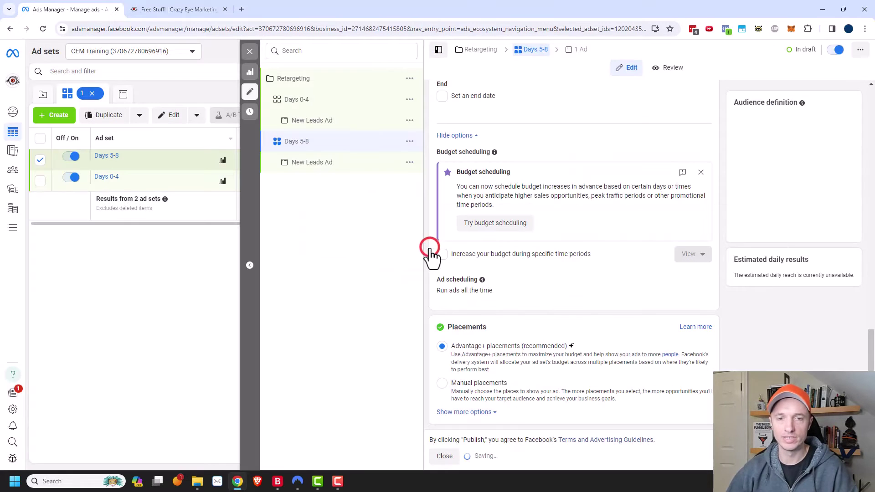
# Include the IG, FB Page, Videos and Website 8-day custom audiences.
pyautogui.scroll(-3, 484, 228)
pyautogui.scroll(-3, 497, 216)
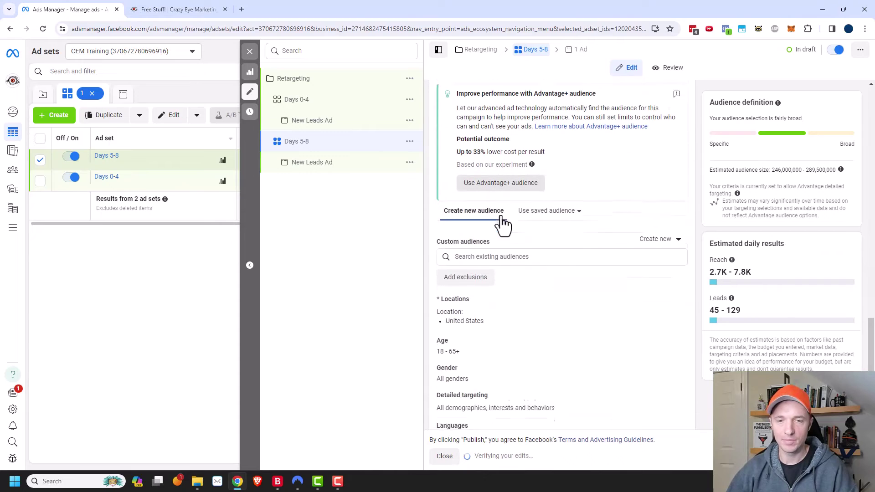
pyautogui.click(486, 253)
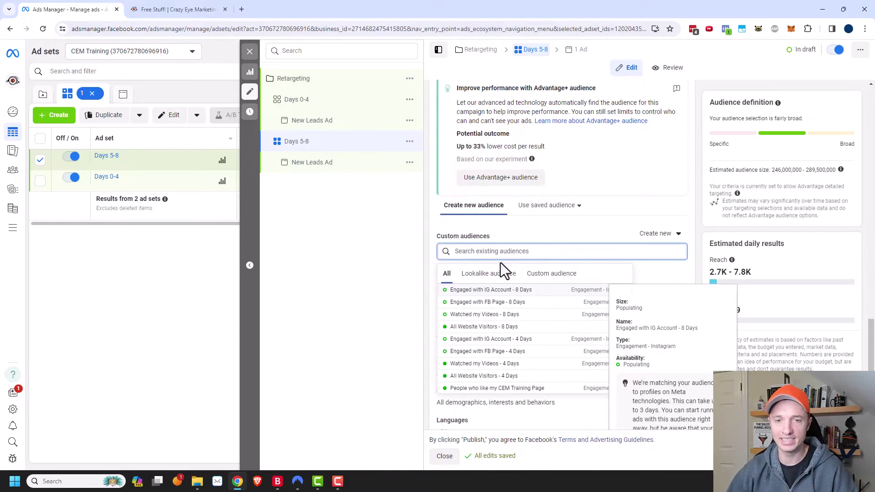
pyautogui.click(497, 291)
pyautogui.click(497, 293)
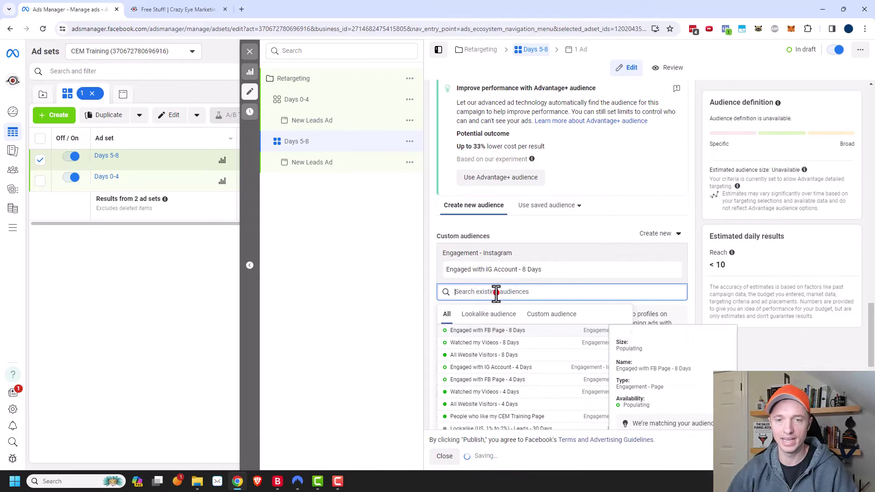
pyautogui.click(502, 333)
pyautogui.click(502, 332)
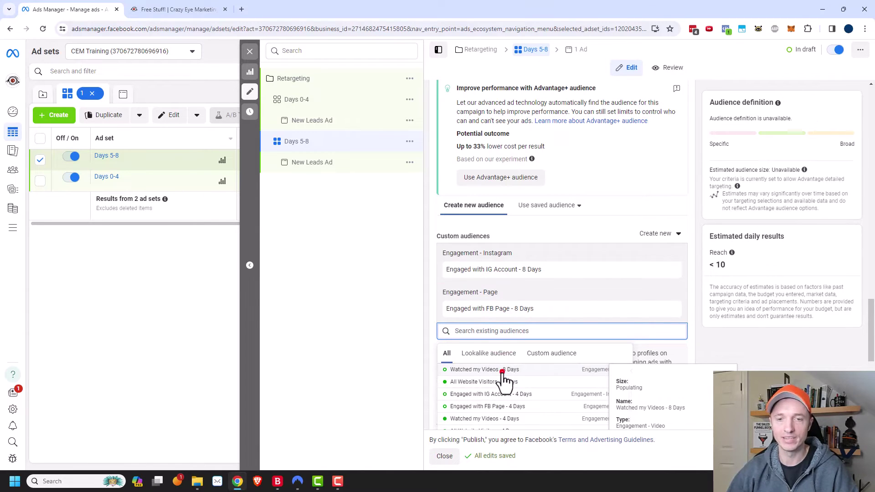
pyautogui.click(504, 371)
pyautogui.click(508, 347)
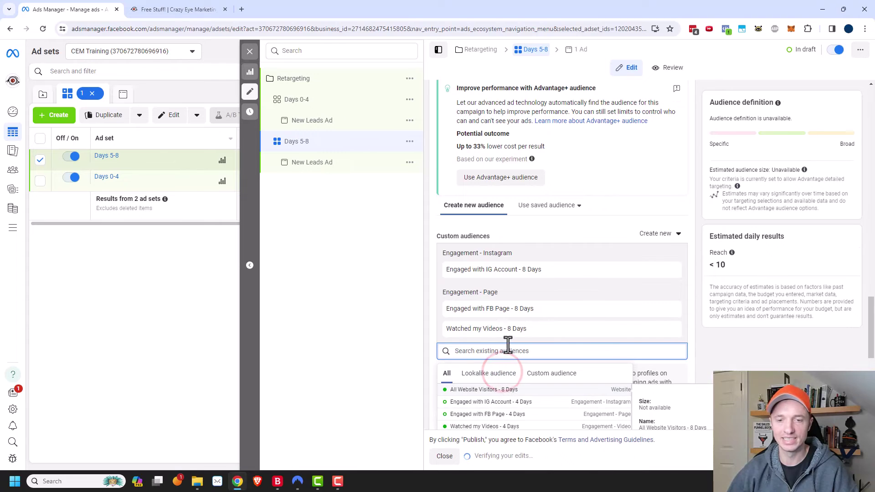
pyautogui.click(499, 390)
pyautogui.click(502, 390)
pyautogui.click(347, 329)
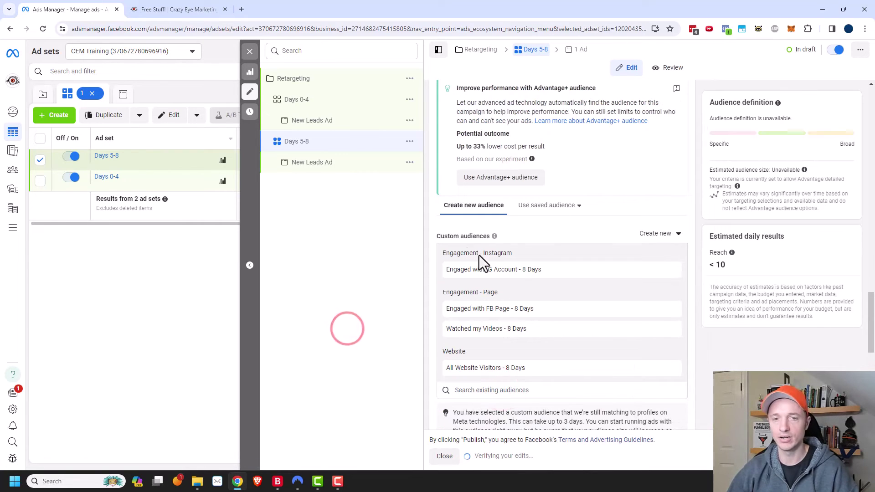
pyautogui.scroll(-3, 508, 305)
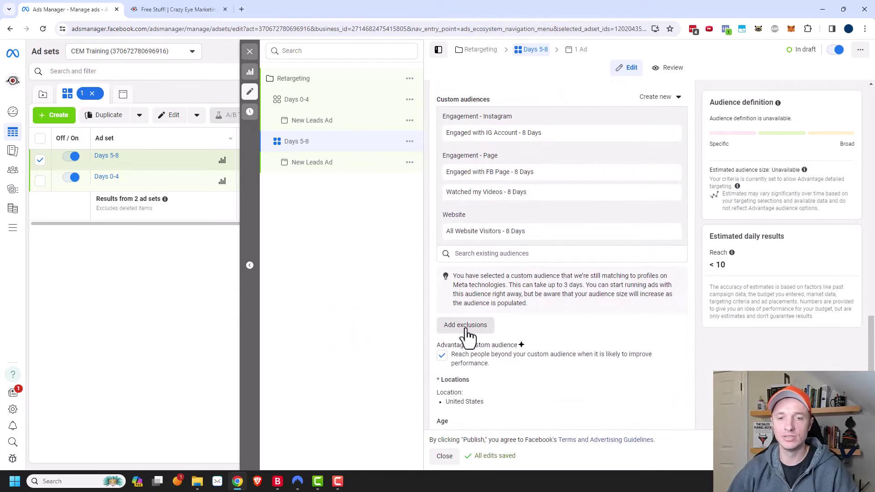
# Exclude the IG, FB Page, Videos and Website 4-day audiences.
pyautogui.click(470, 326)
pyautogui.scroll(-2, 504, 305)
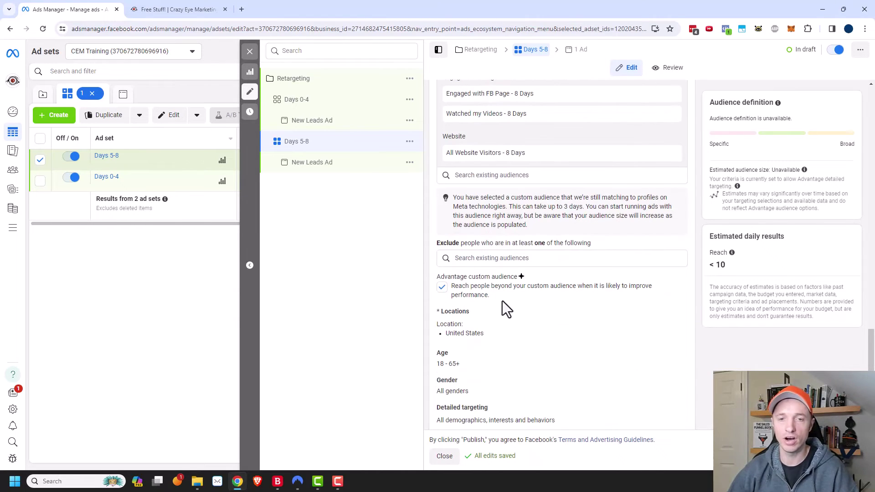
pyautogui.click(505, 260)
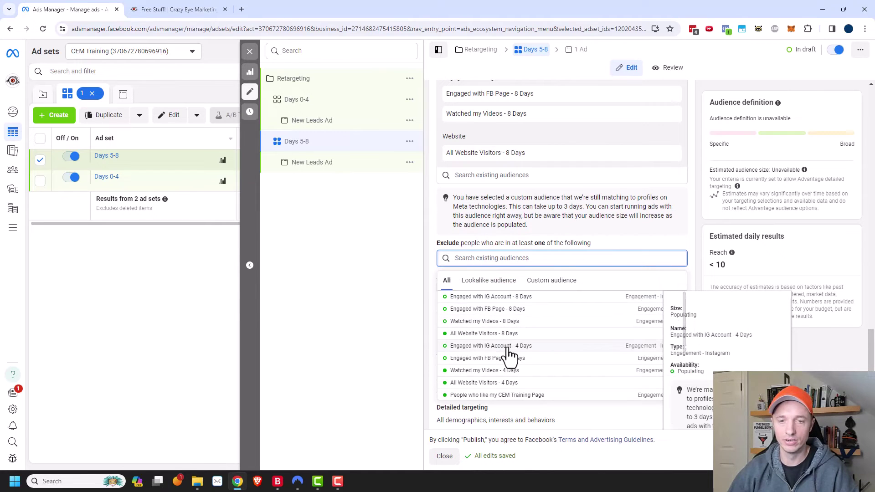
pyautogui.click(507, 346)
pyautogui.click(511, 302)
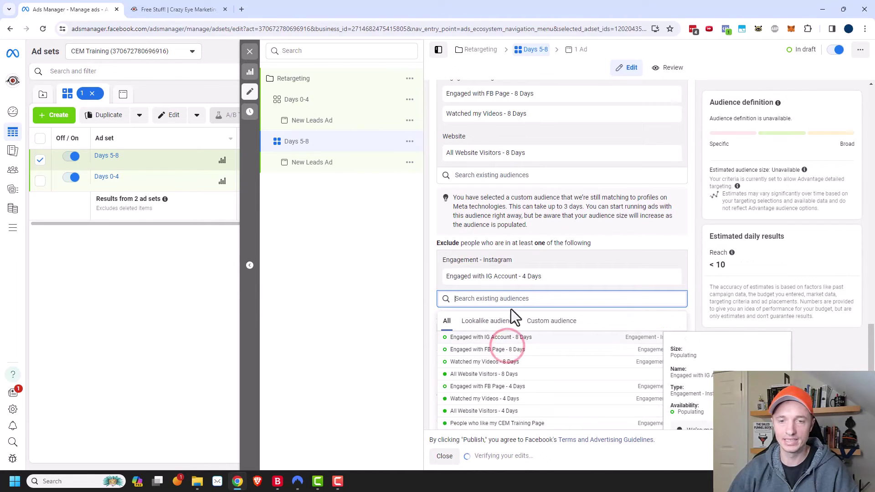
pyautogui.click(519, 387)
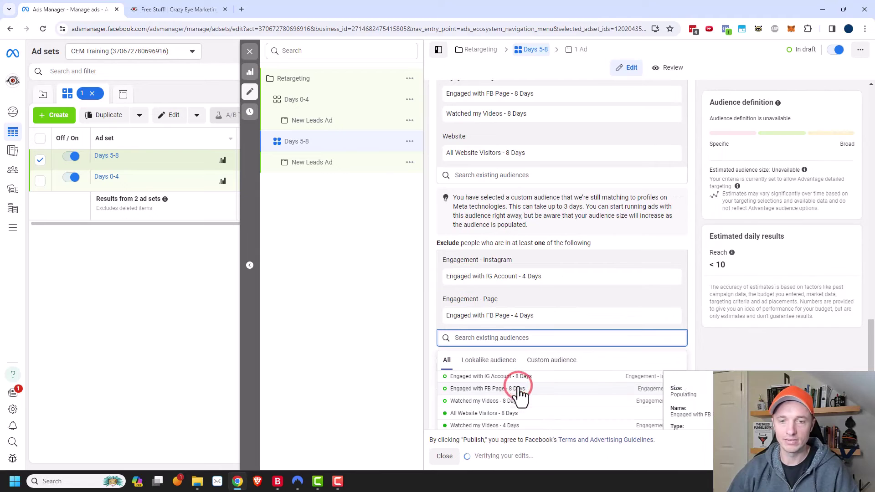
pyautogui.click(518, 426)
pyautogui.click(515, 360)
pyautogui.scroll(-1, 549, 404)
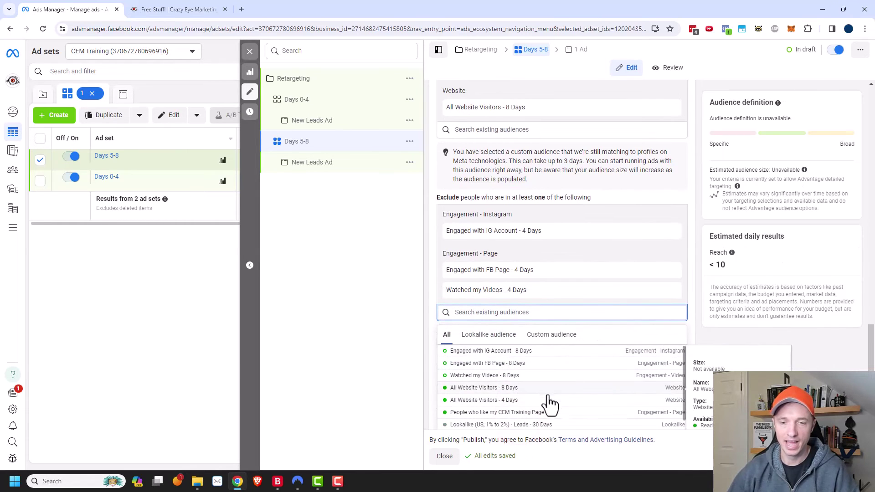
pyautogui.click(511, 401)
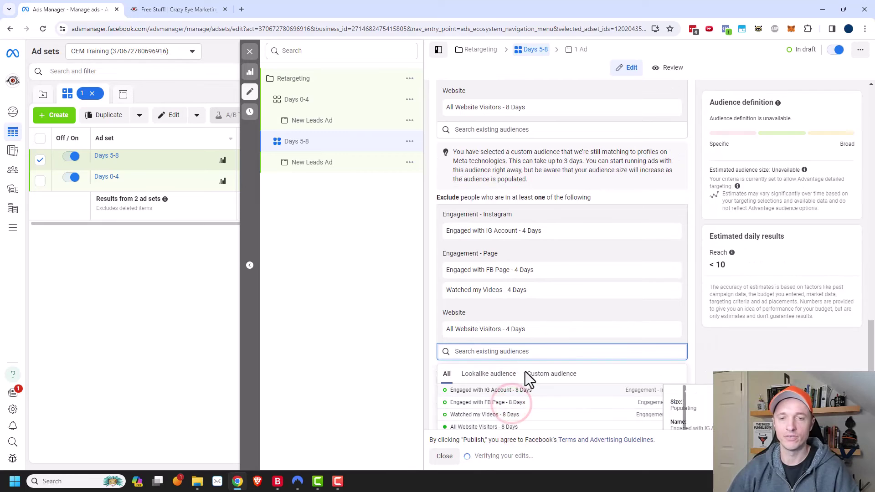
pyautogui.click(369, 322)
# Turn off Advantage custom audience expansion.
pyautogui.scroll(1, 504, 228)
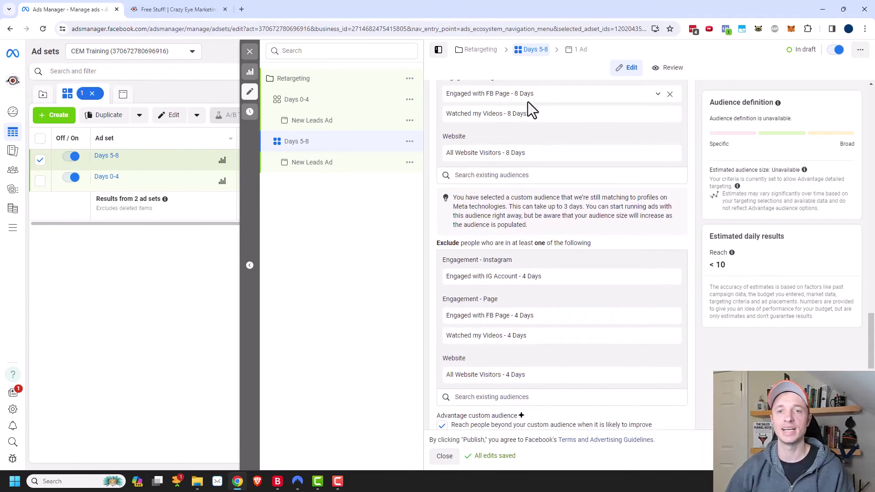
pyautogui.scroll(-1, 531, 189)
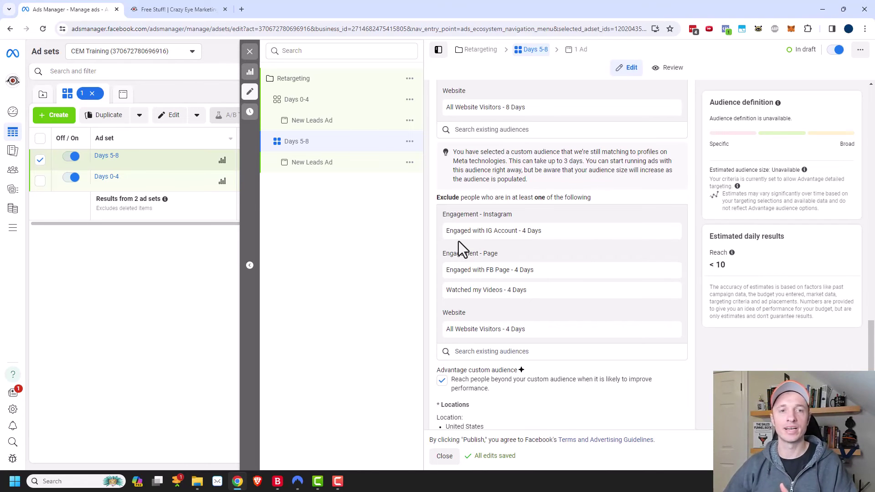
pyautogui.scroll(-1, 461, 247)
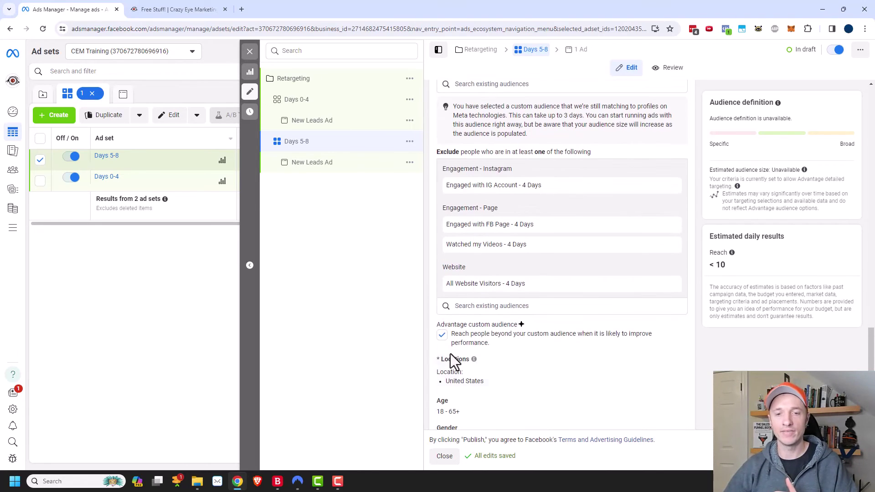
pyautogui.click(443, 336)
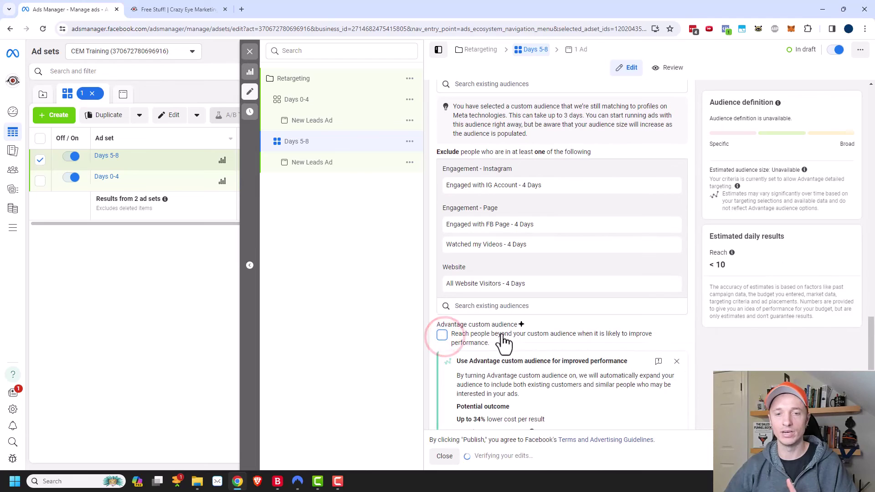
pyautogui.click(425, 270)
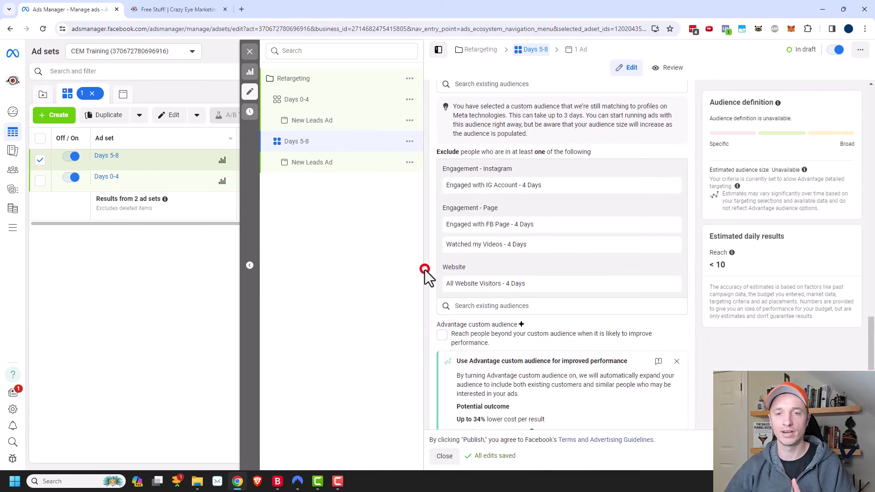
pyautogui.scroll(1, 555, 159)
pyautogui.scroll(1, 555, 159)
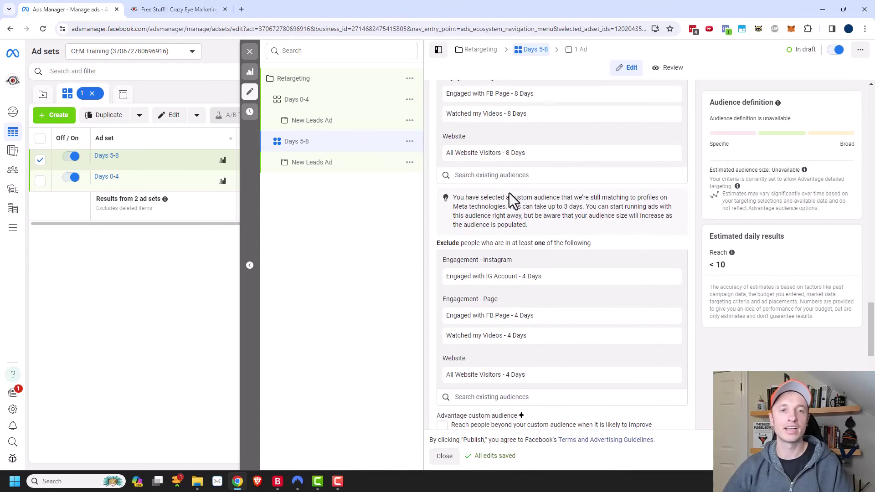
# Open the New Leads Ad under Days 5-8 in the campaign tree.
pyautogui.click(350, 173)
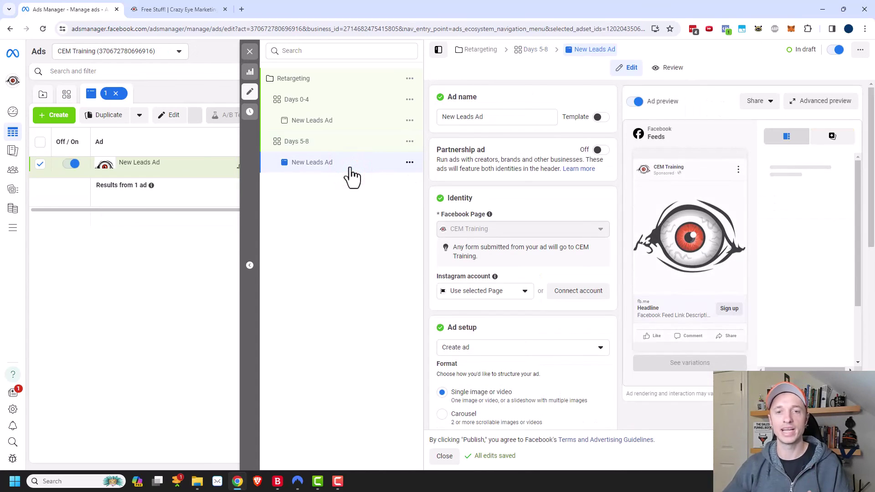